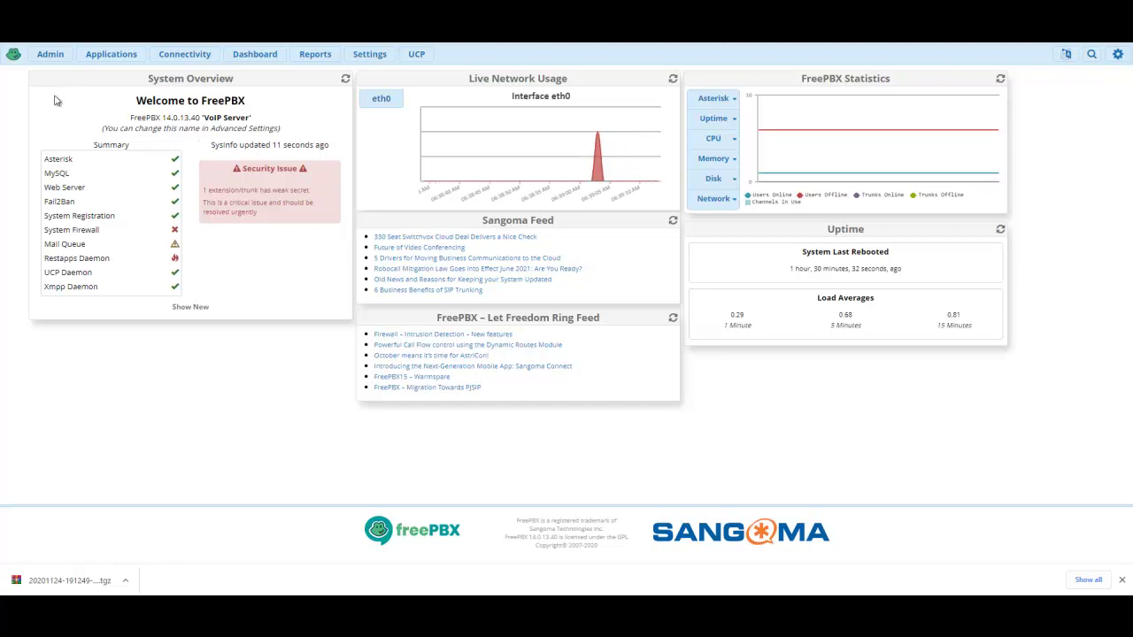
- Open the FreePBX 15 updater and run the upgrade requirements check
click(50, 54)
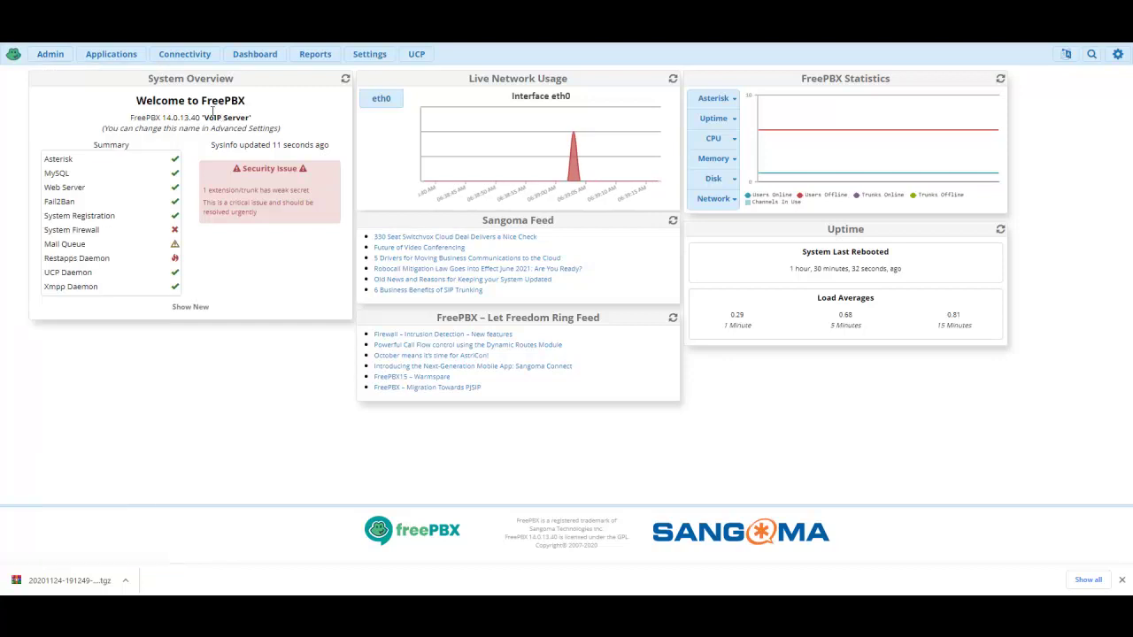
click(46, 55)
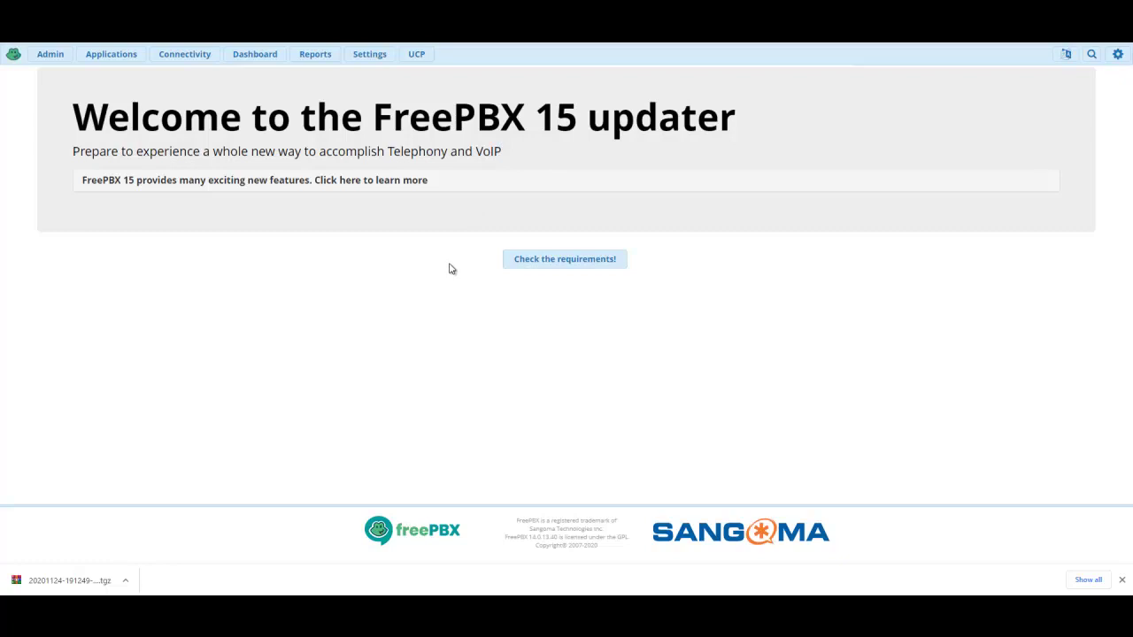
click(535, 263)
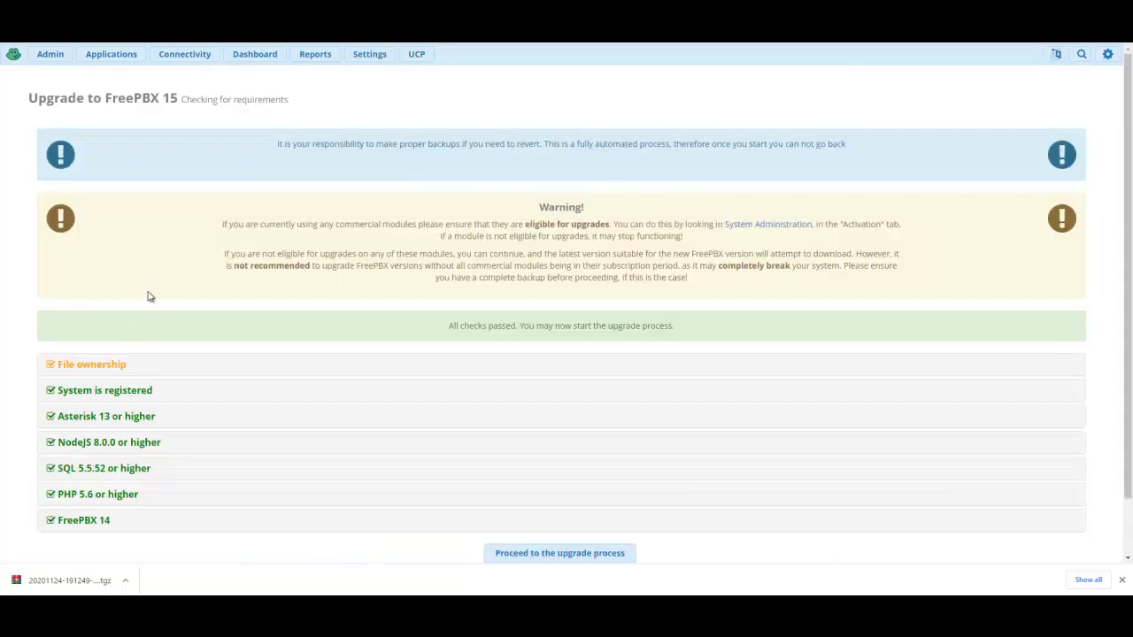
- Expand the File ownership requirement and copy the command fwconsole versionupgrade --check from its description
scroll(152, 293, down, 1)
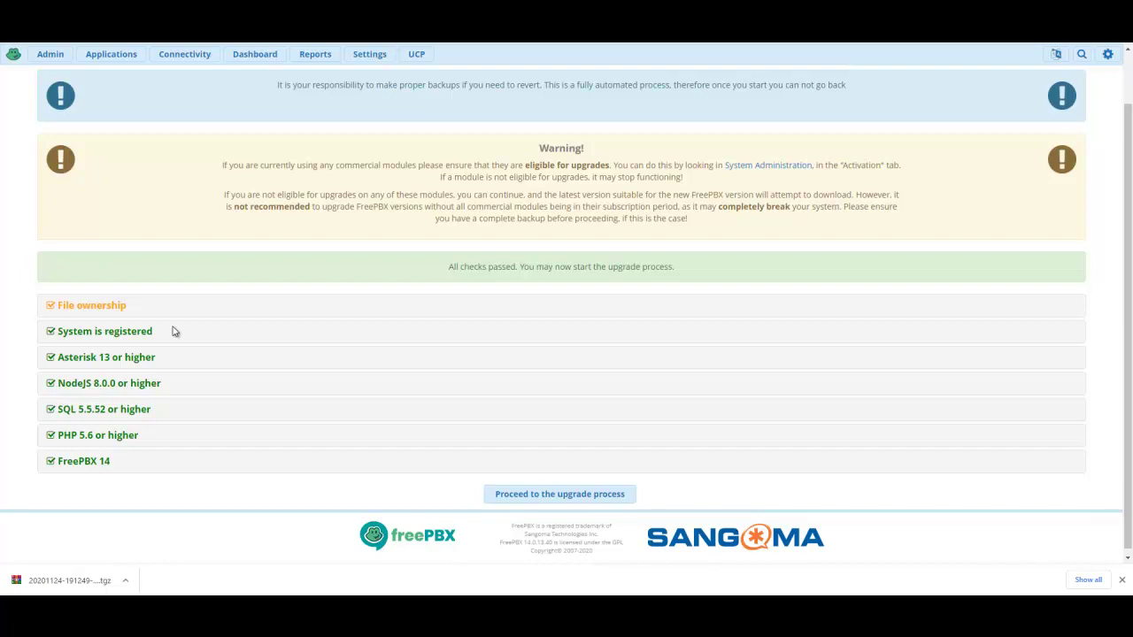
click(108, 309)
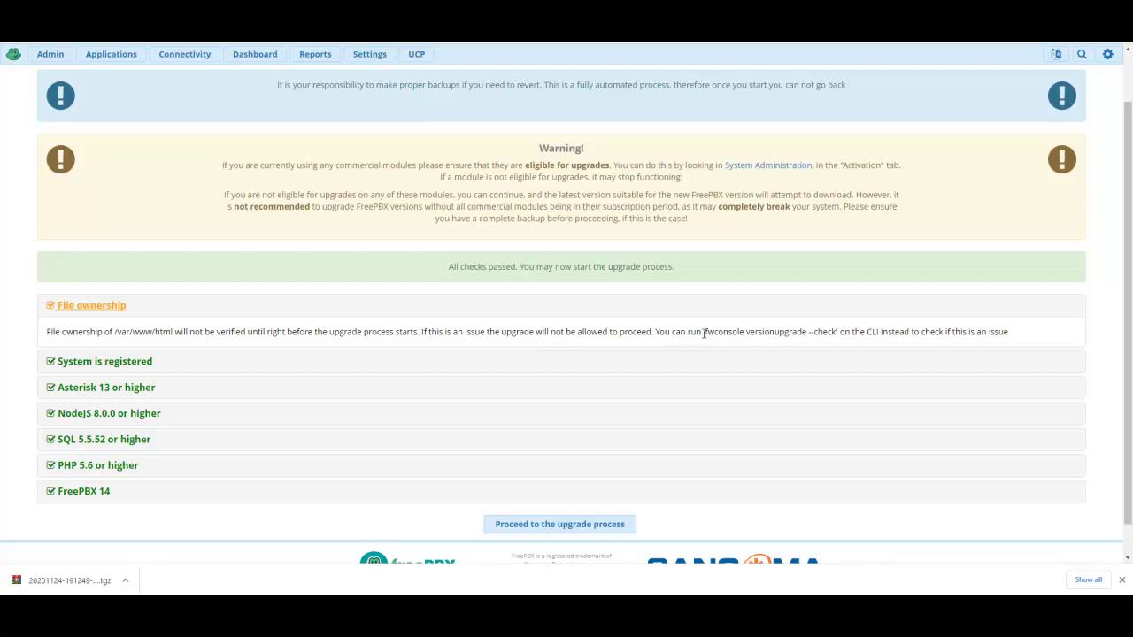
drag(705, 331, 835, 333)
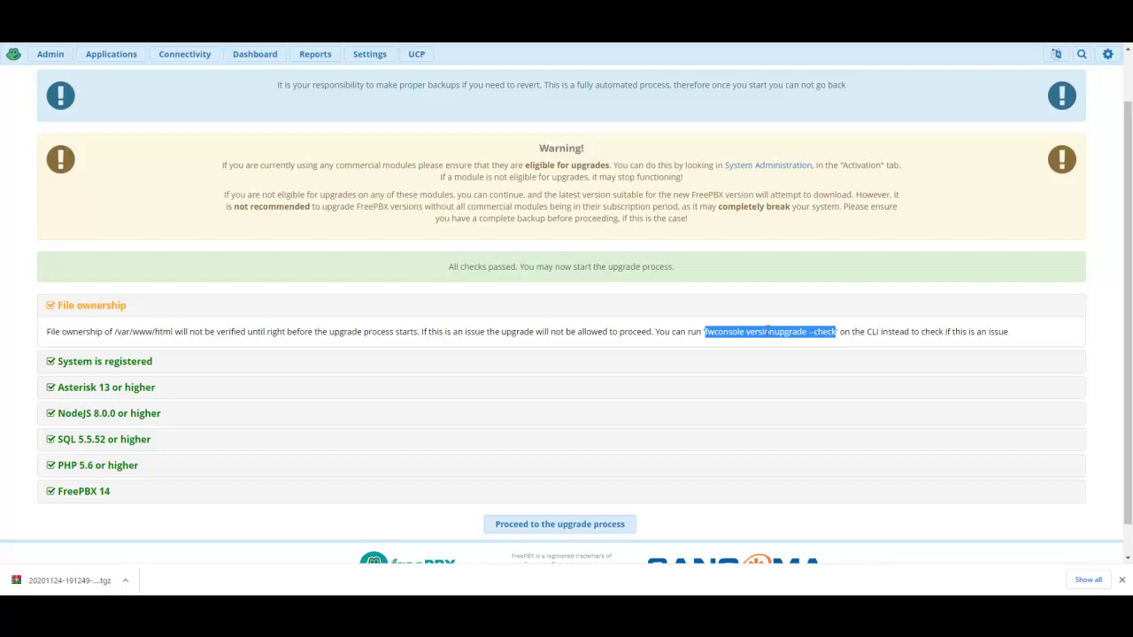
right_click(767, 331)
click(792, 340)
click(730, 337)
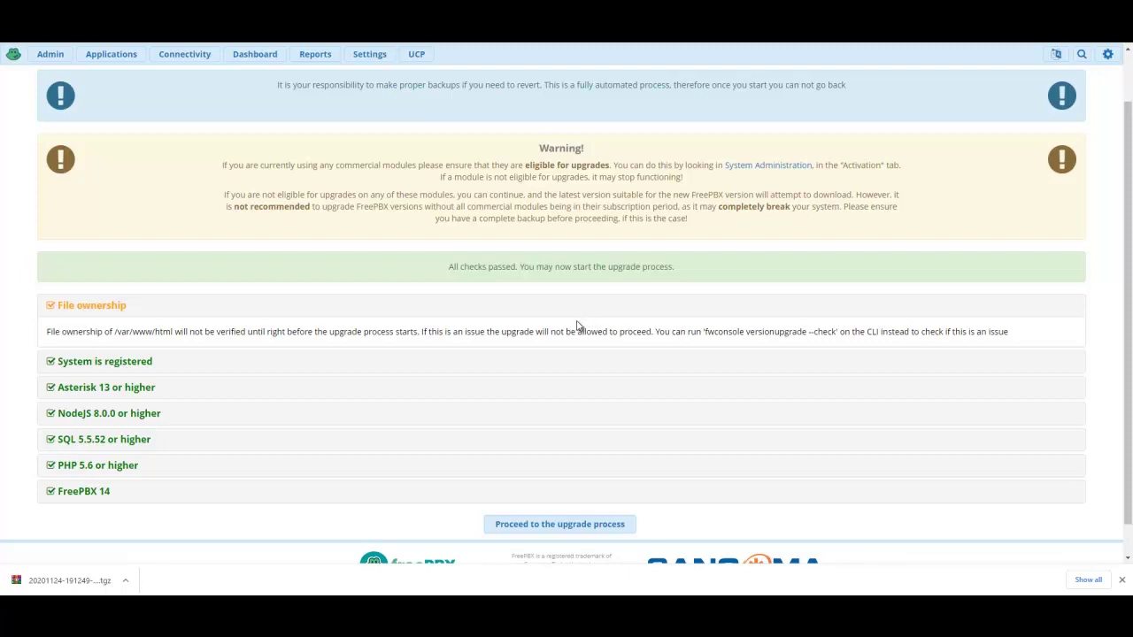
- Run the FreePBX 15 upgrade with the distribution set to FreePBX Distro (Default), and refresh once it finishes
click(553, 523)
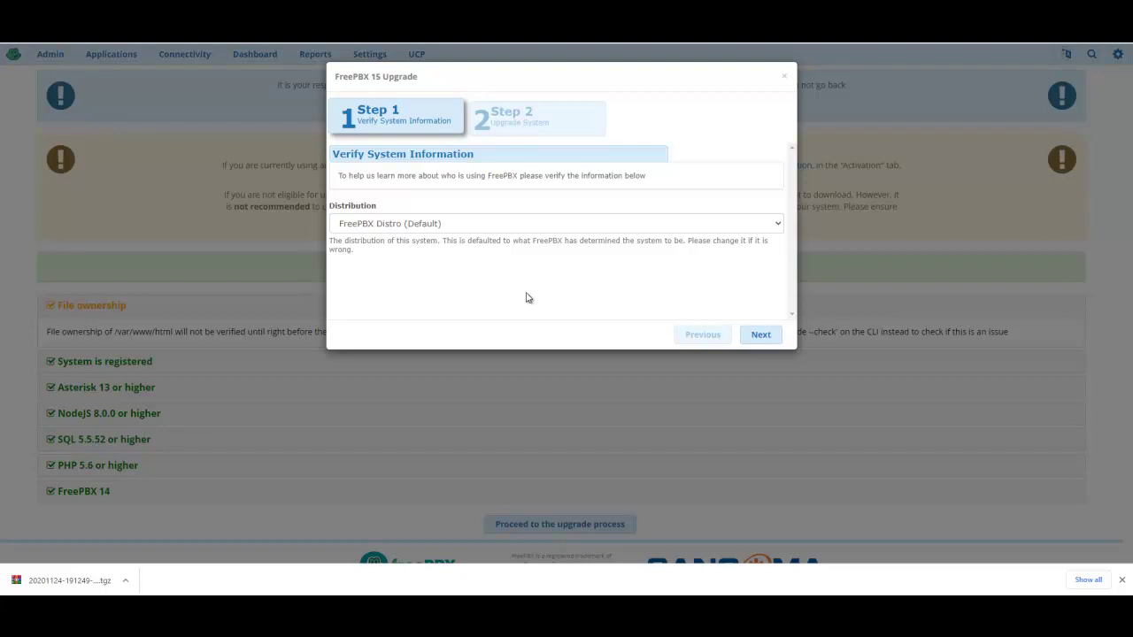
click(761, 335)
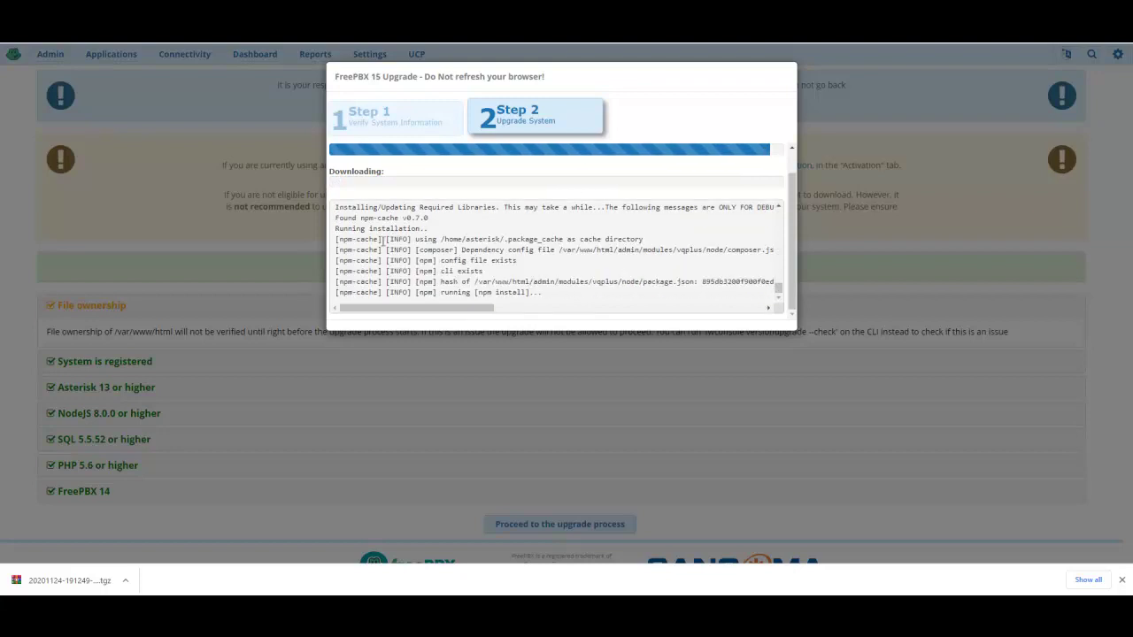
drag(337, 228, 670, 278)
click(640, 275)
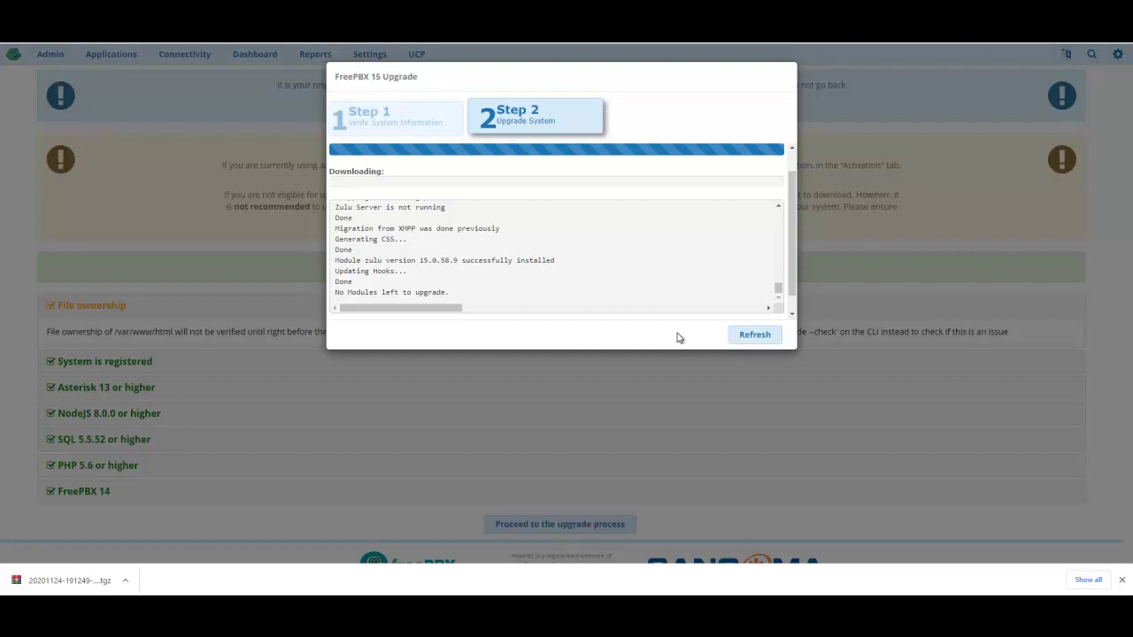
click(749, 340)
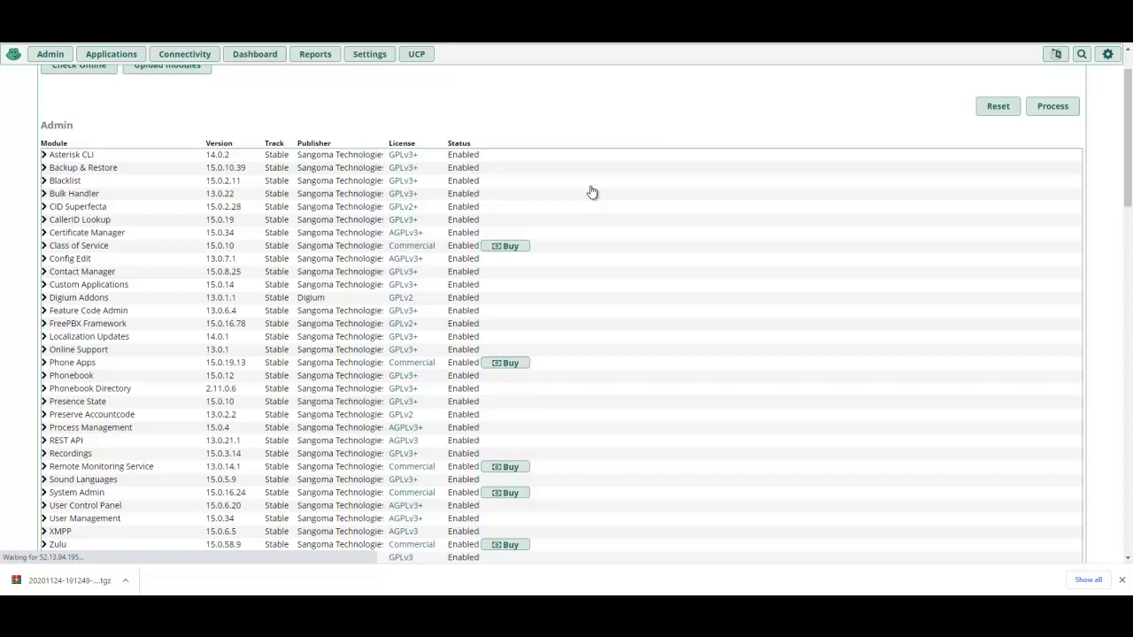
- Look through the module list, return to the dashboard and apply the pending configuration
scroll(591, 190, down, 5)
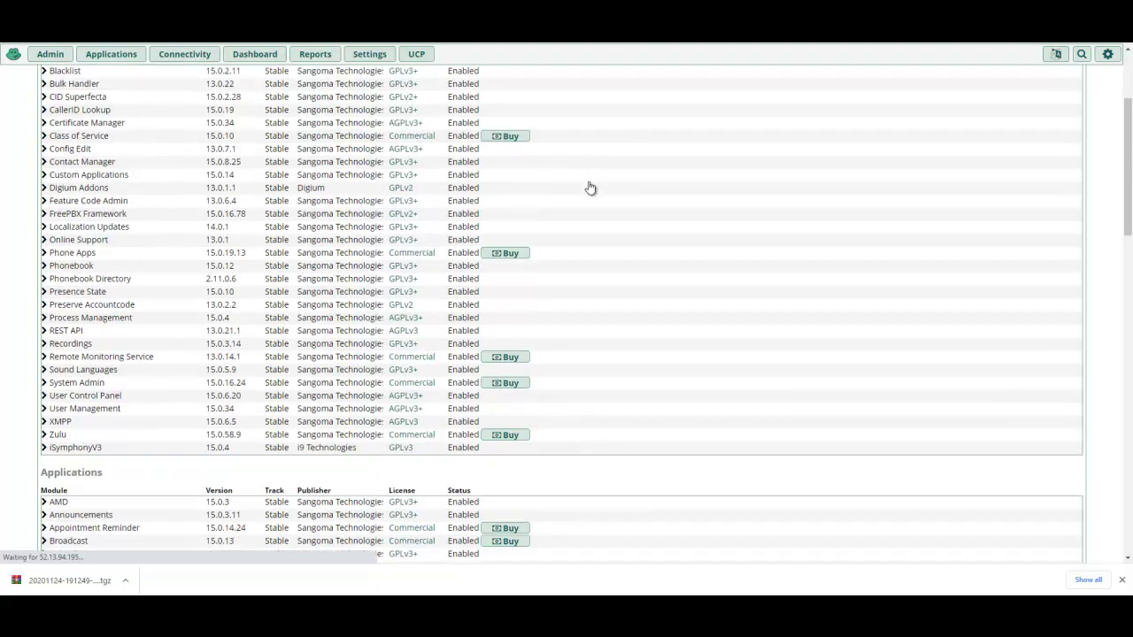
scroll(591, 188, up, 7)
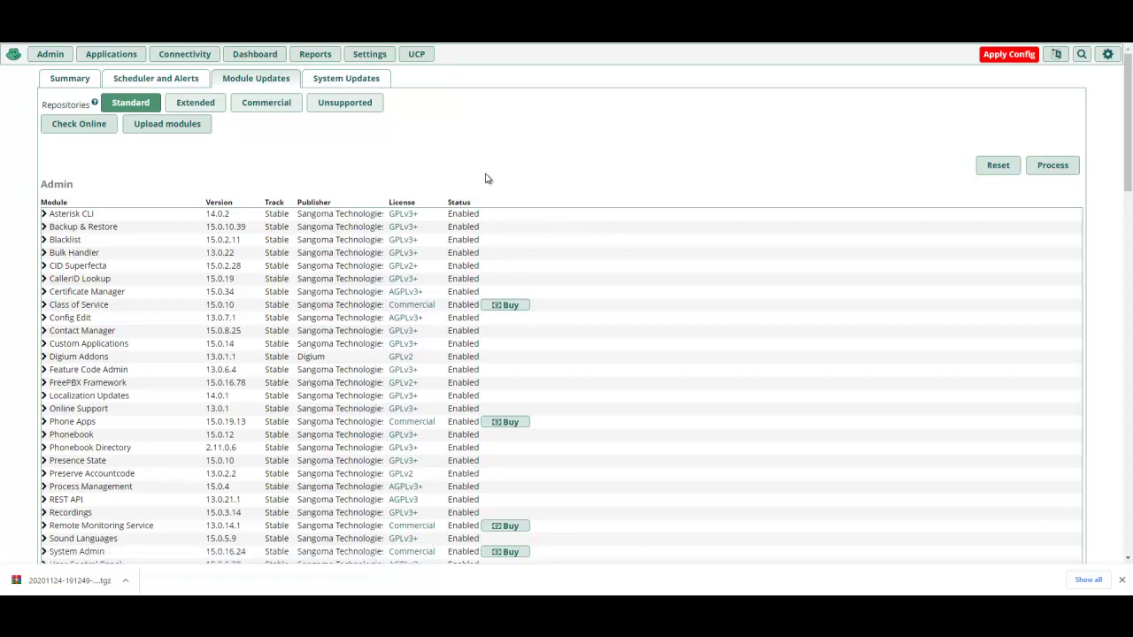
click(255, 54)
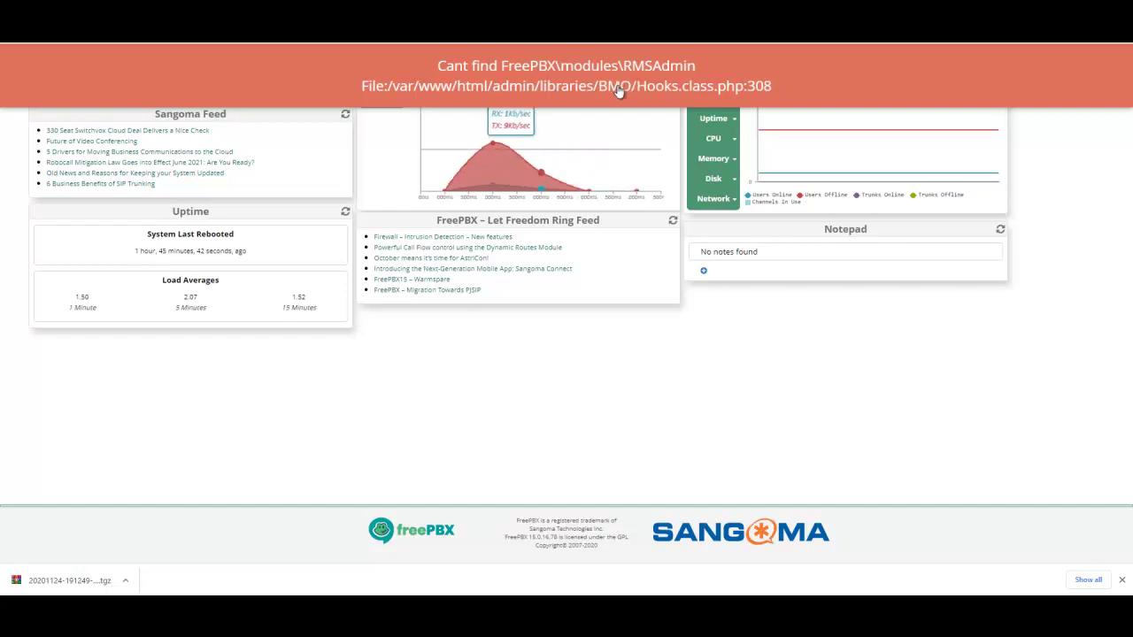
click(650, 93)
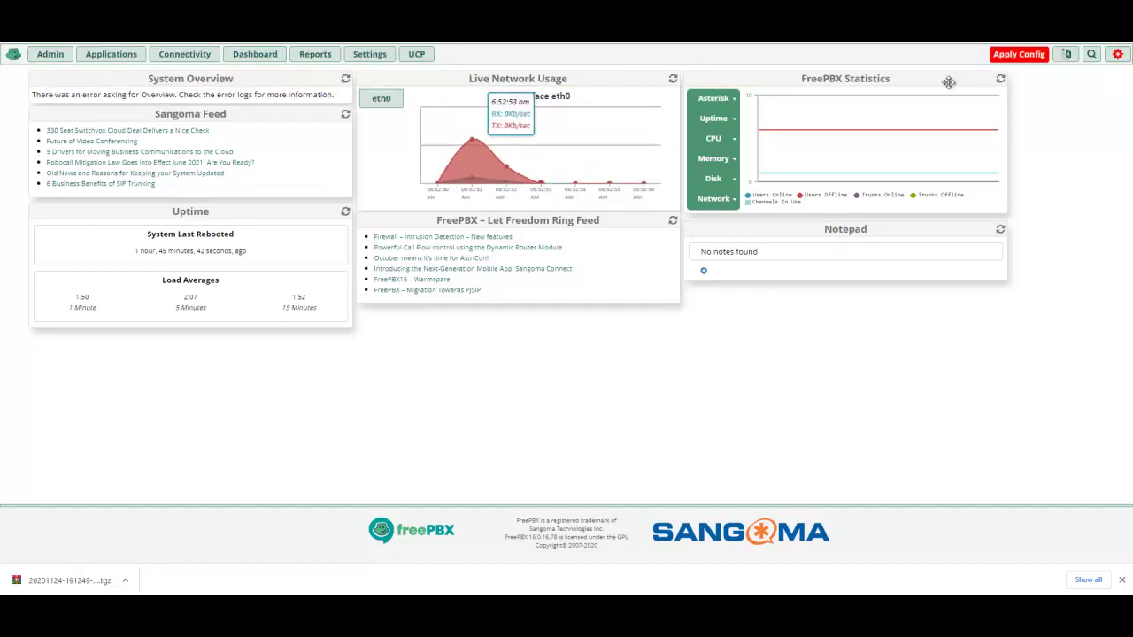
click(1014, 55)
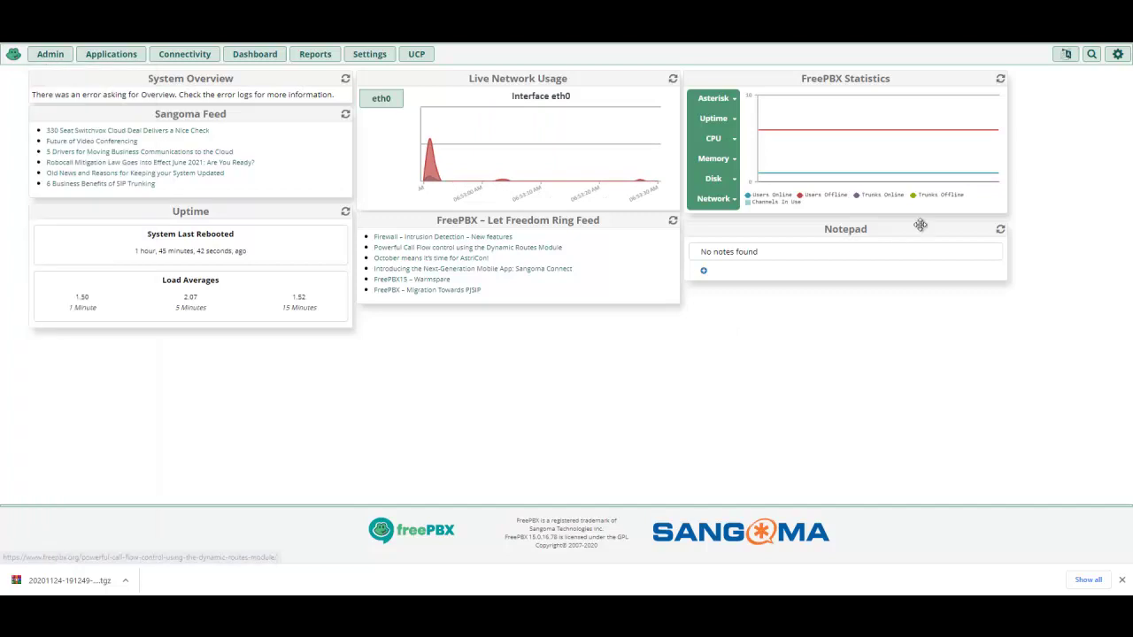
- View the hourly Asterisk, uptime and CPU graphs in FreePBX Statistics
click(734, 101)
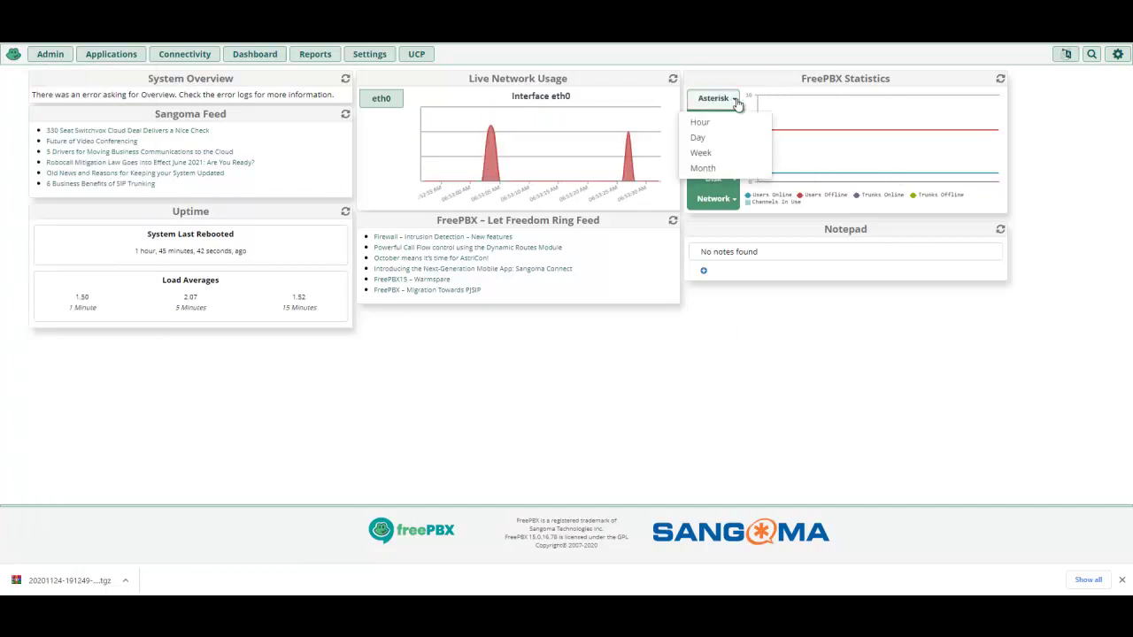
click(718, 121)
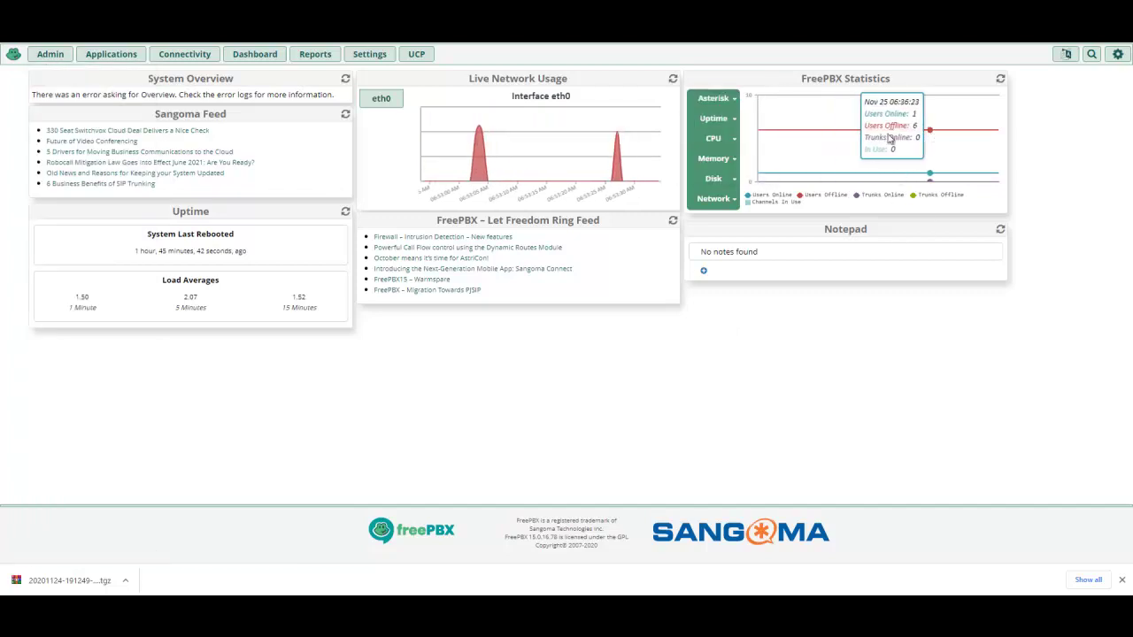
click(732, 122)
click(713, 143)
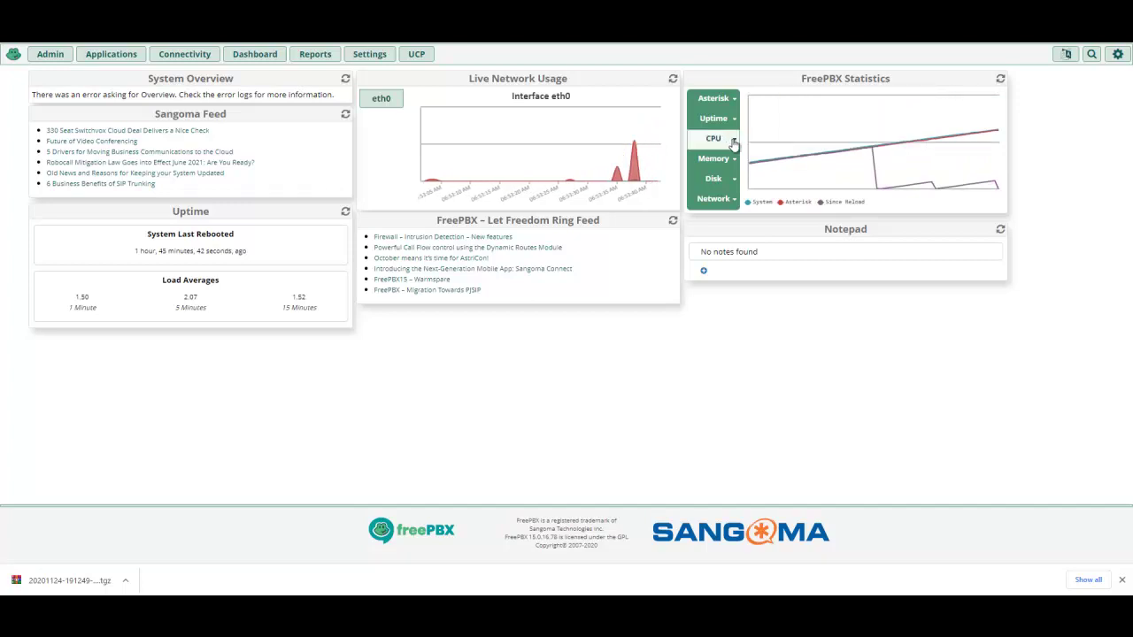
click(734, 143)
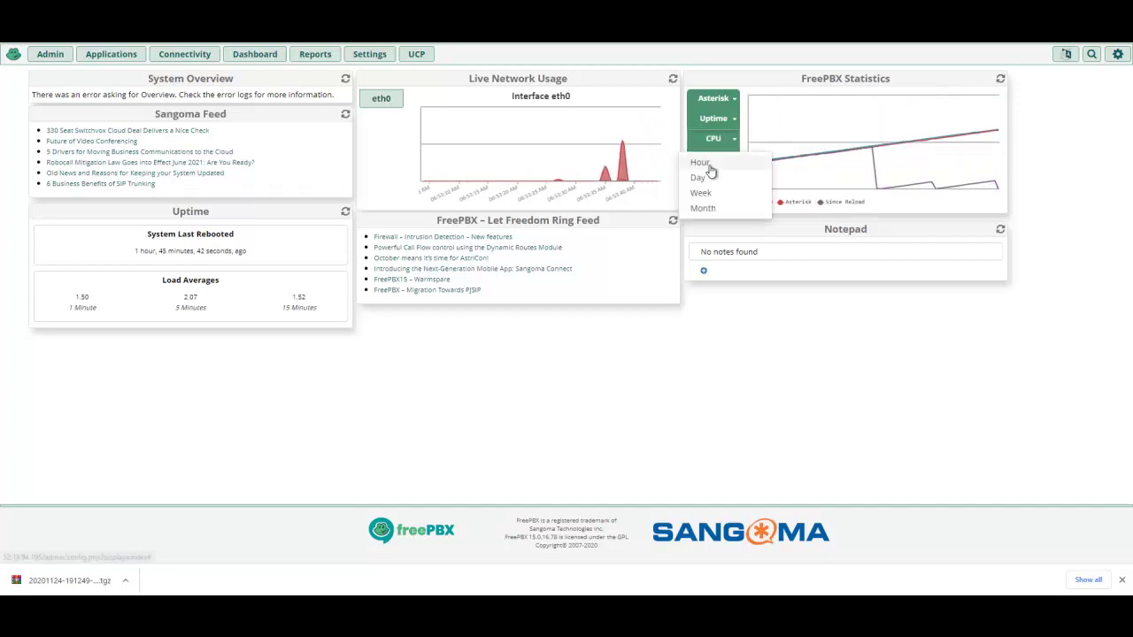
click(708, 165)
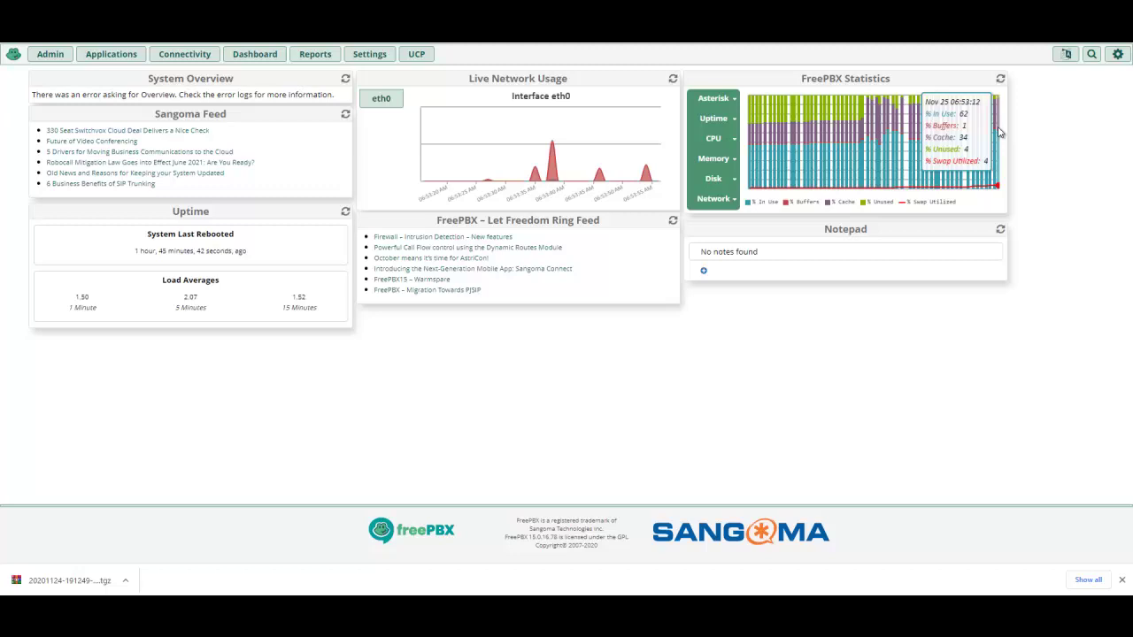
- View the hourly disk and network graphs in FreePBX Statistics and inspect their data points
click(733, 182)
click(719, 202)
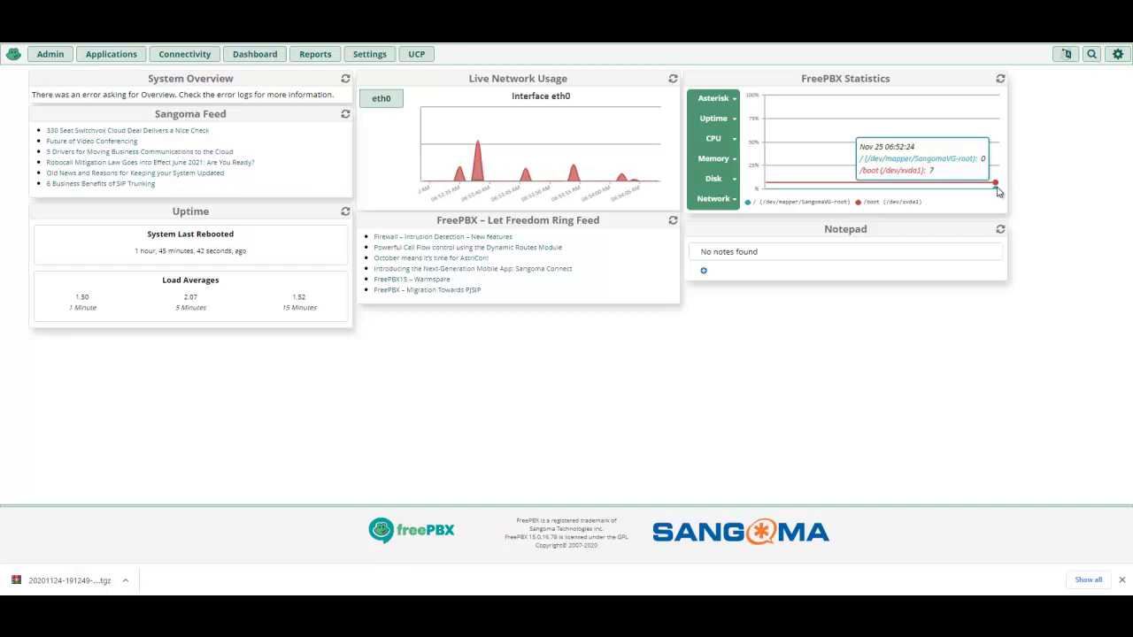
click(732, 198)
click(699, 222)
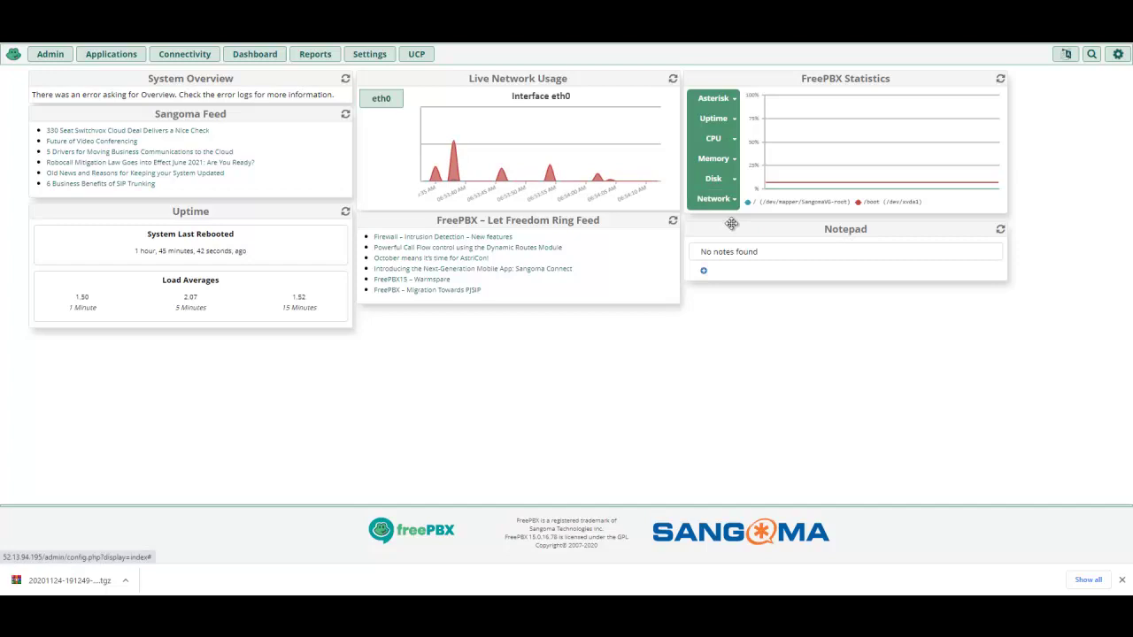
mouse_move(929, 161)
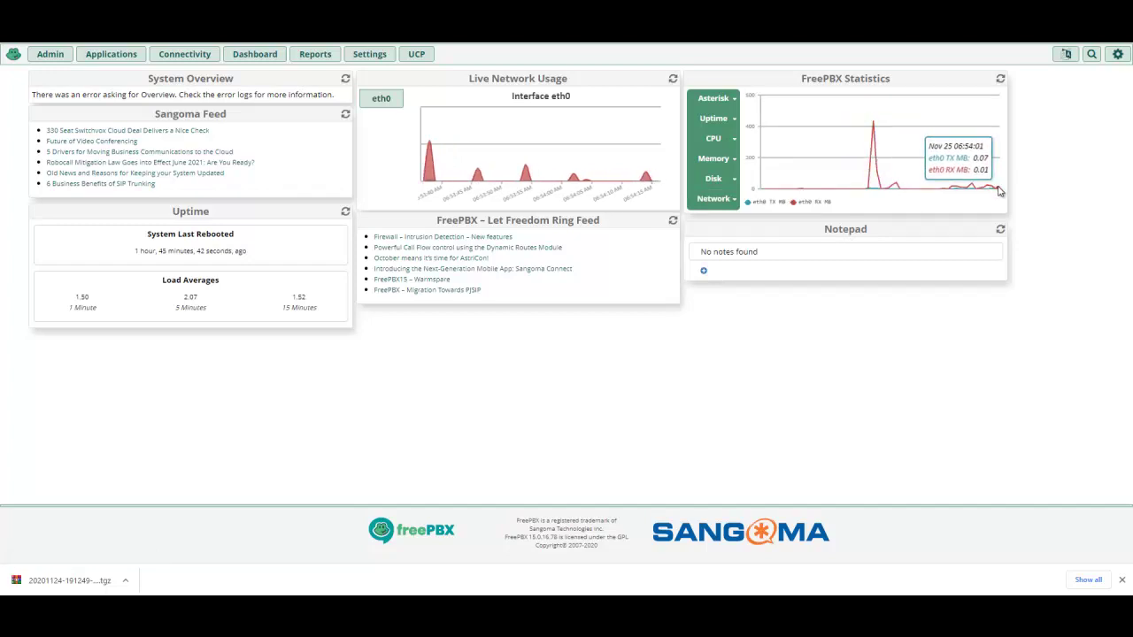
mouse_move(879, 147)
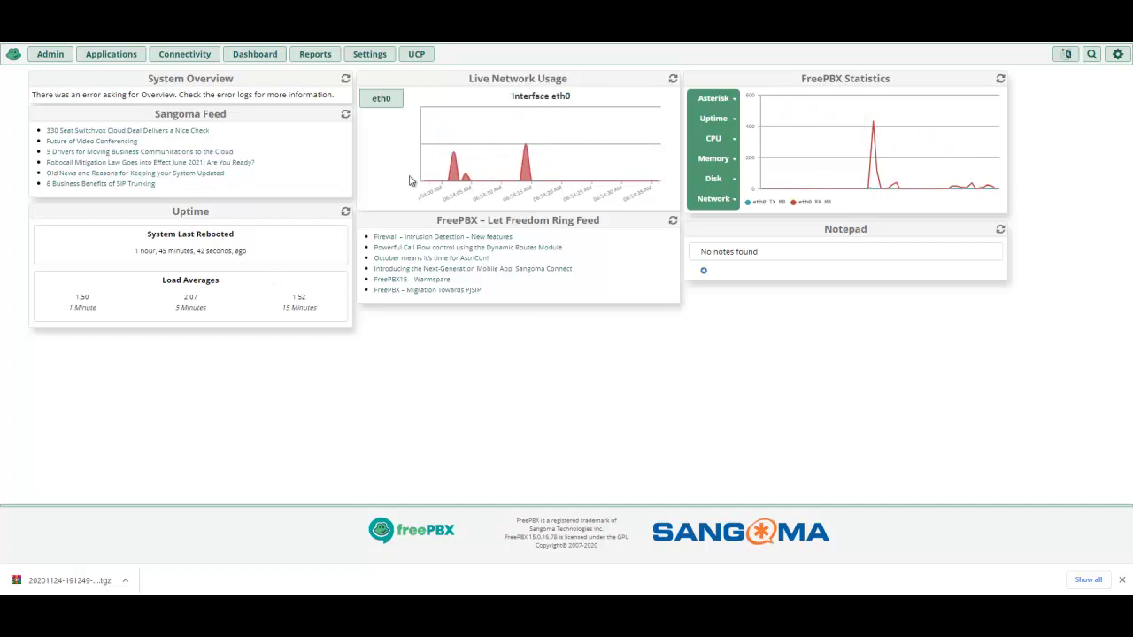
- Refresh the System Overview widget and dismiss the error notification
click(346, 78)
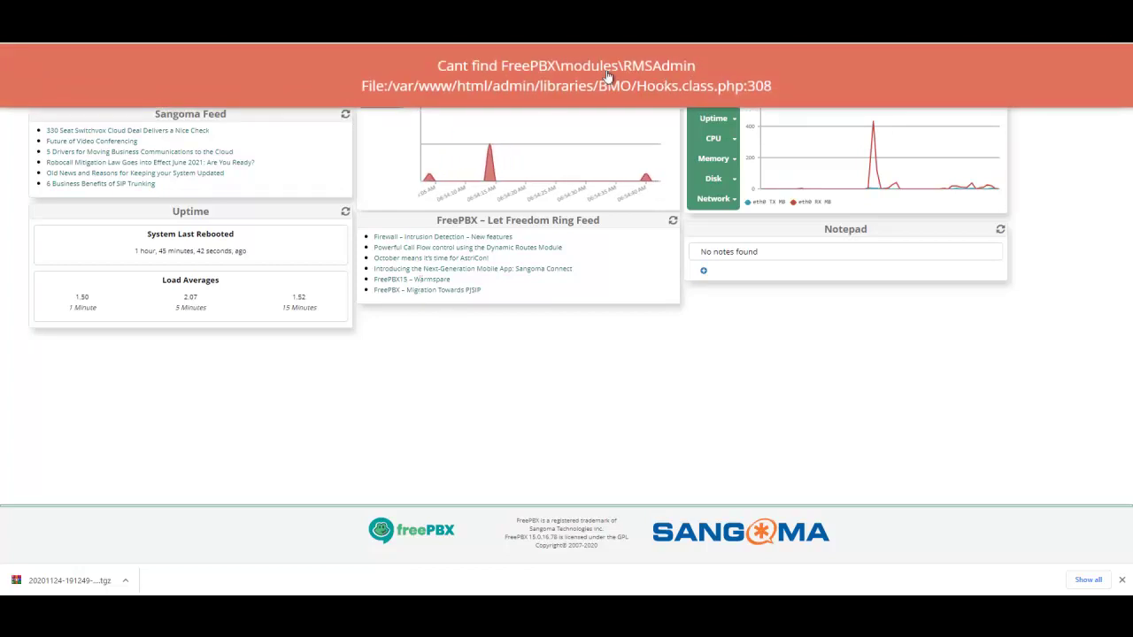
click(734, 76)
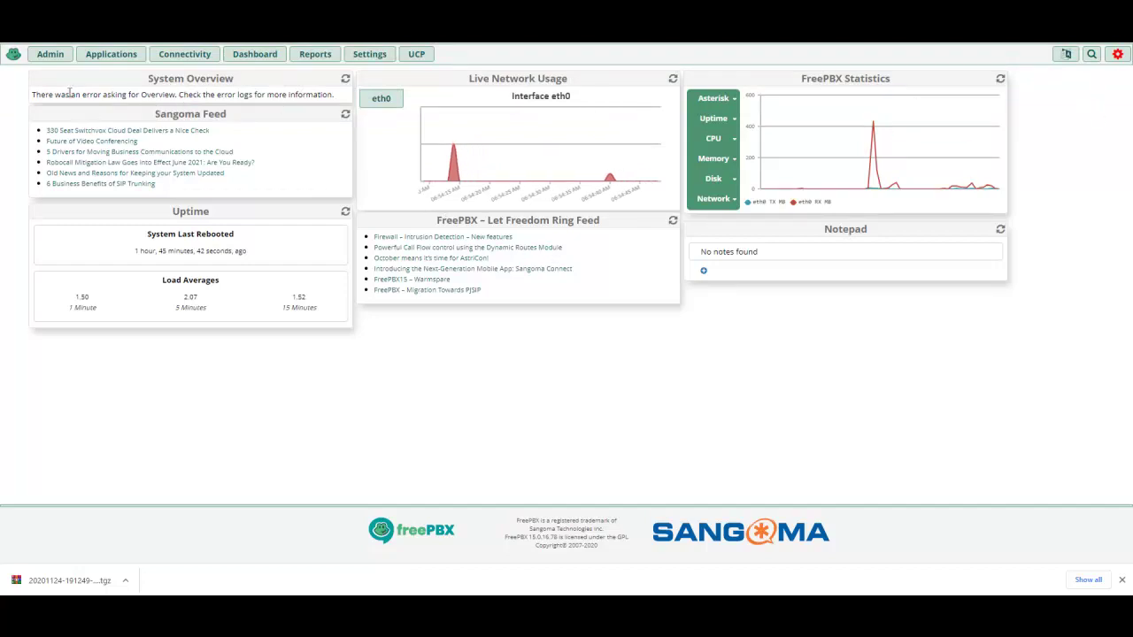
- Open Module Admin, enable the Extended, Commercial and Unsupported repositories, and check online for module updates
click(50, 54)
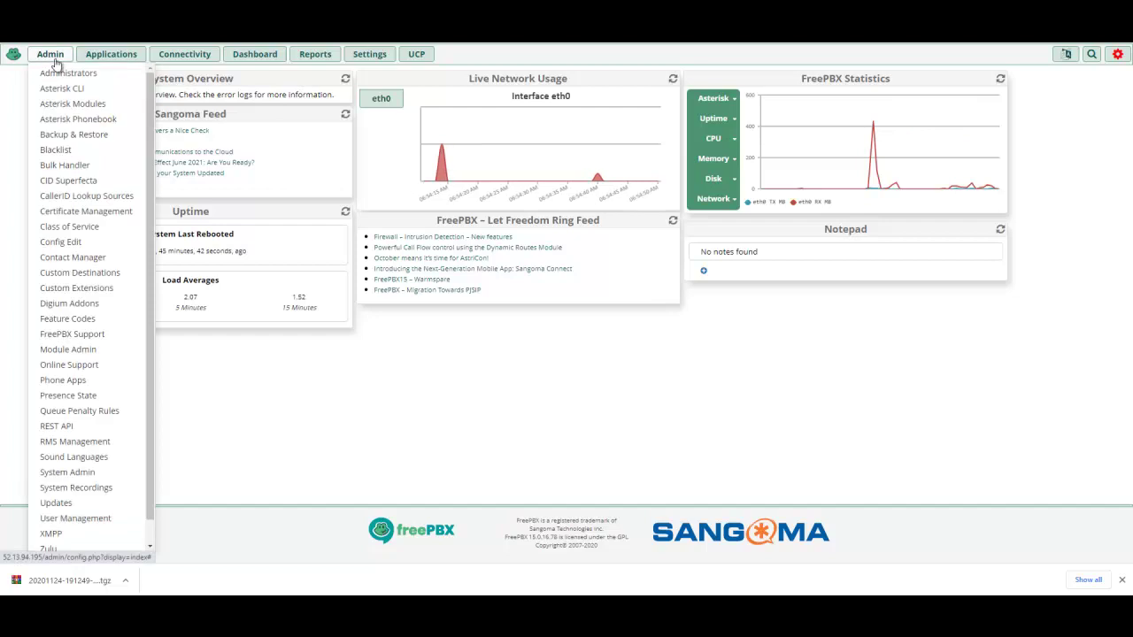
scroll(89, 328, down, 1)
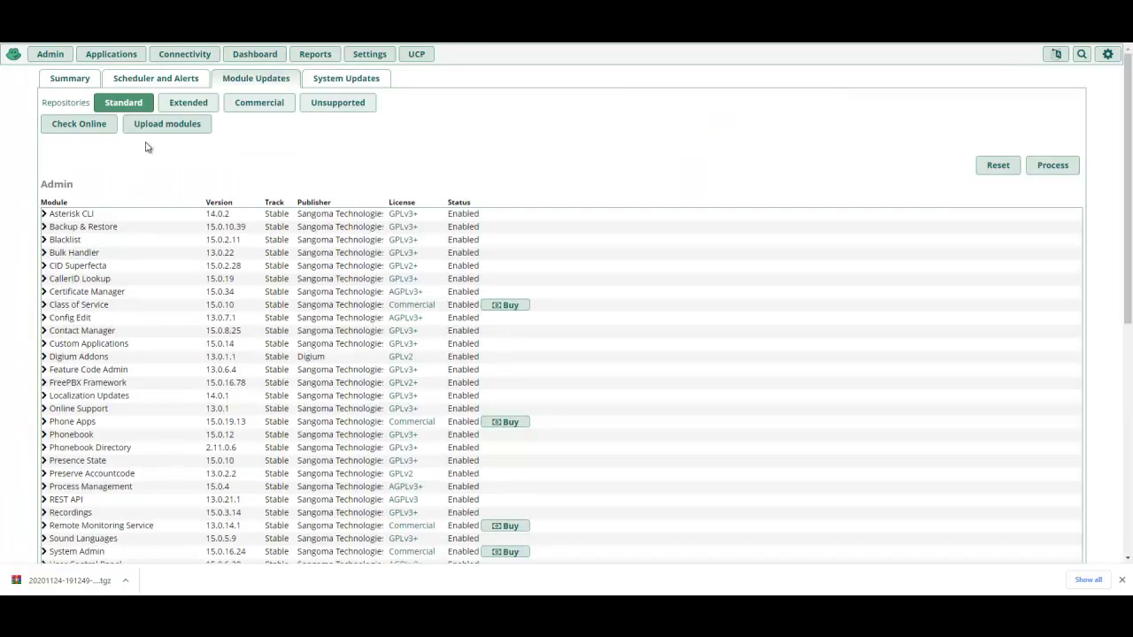
click(187, 104)
click(259, 104)
click(343, 106)
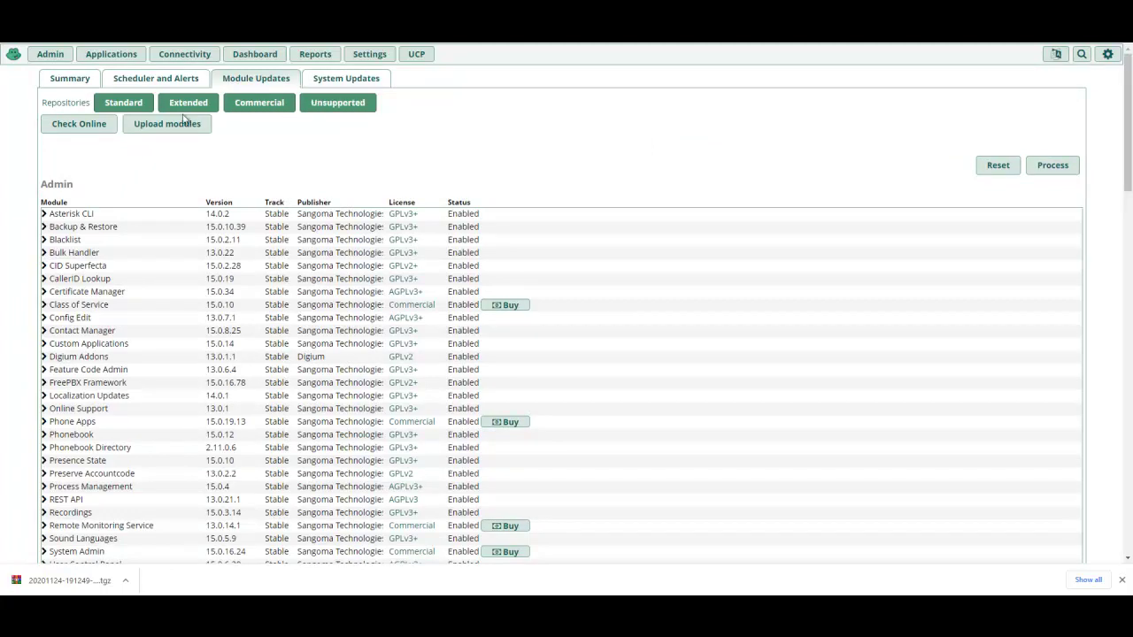
click(90, 131)
click(93, 127)
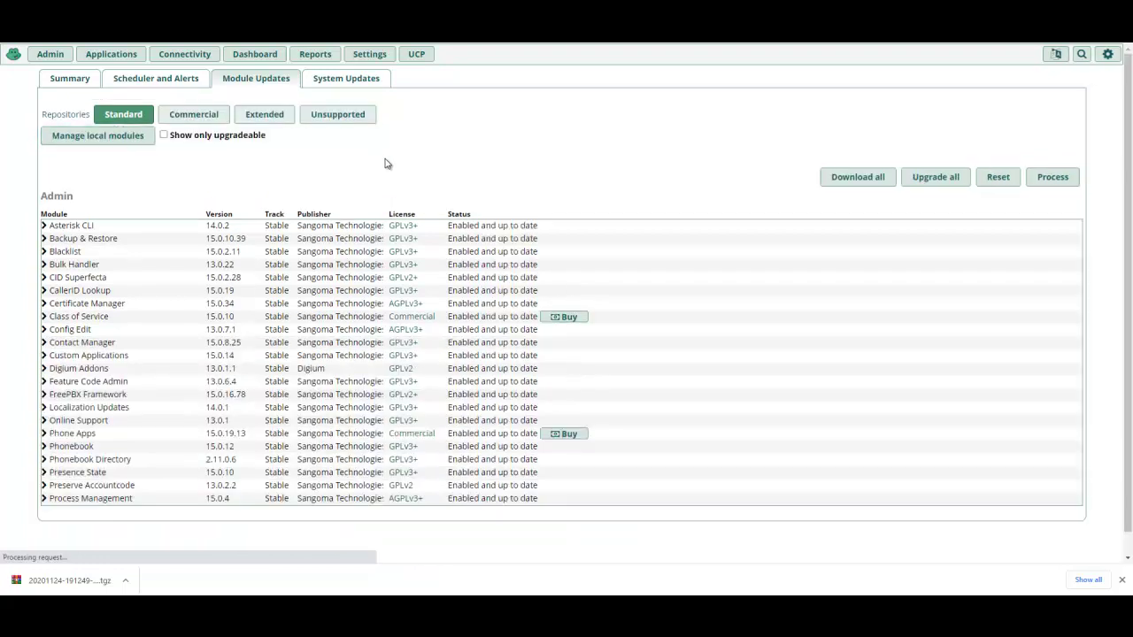
- Set the Customer Relationship Management Link module in the Settings section to download and upgrade to 15.0.18
scroll(124, 274, down, 5)
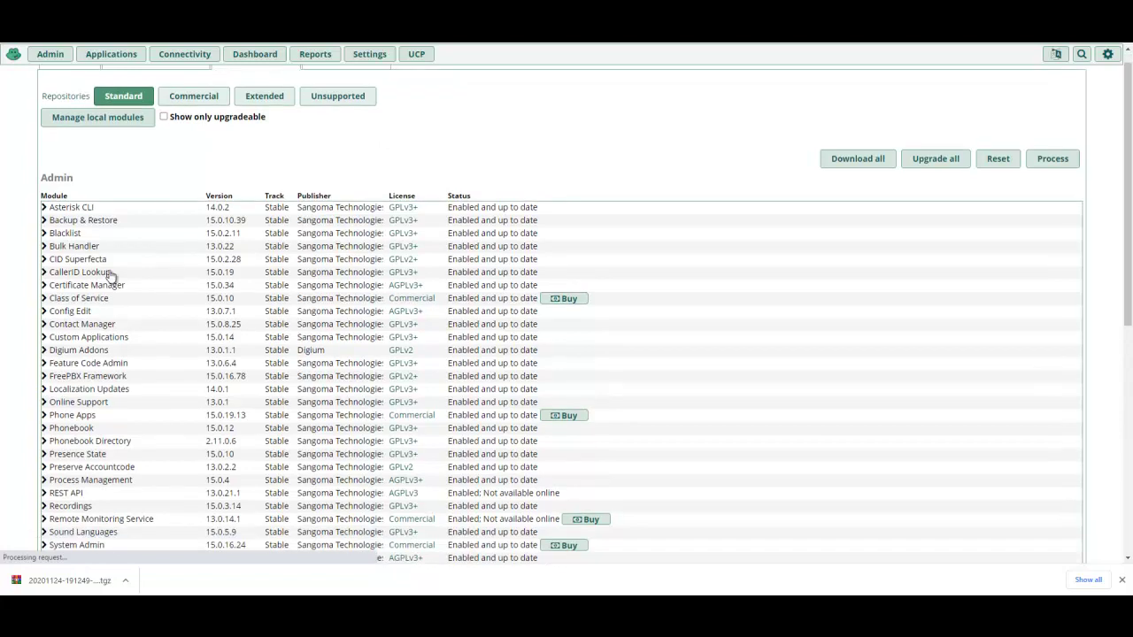
scroll(137, 250, down, 8)
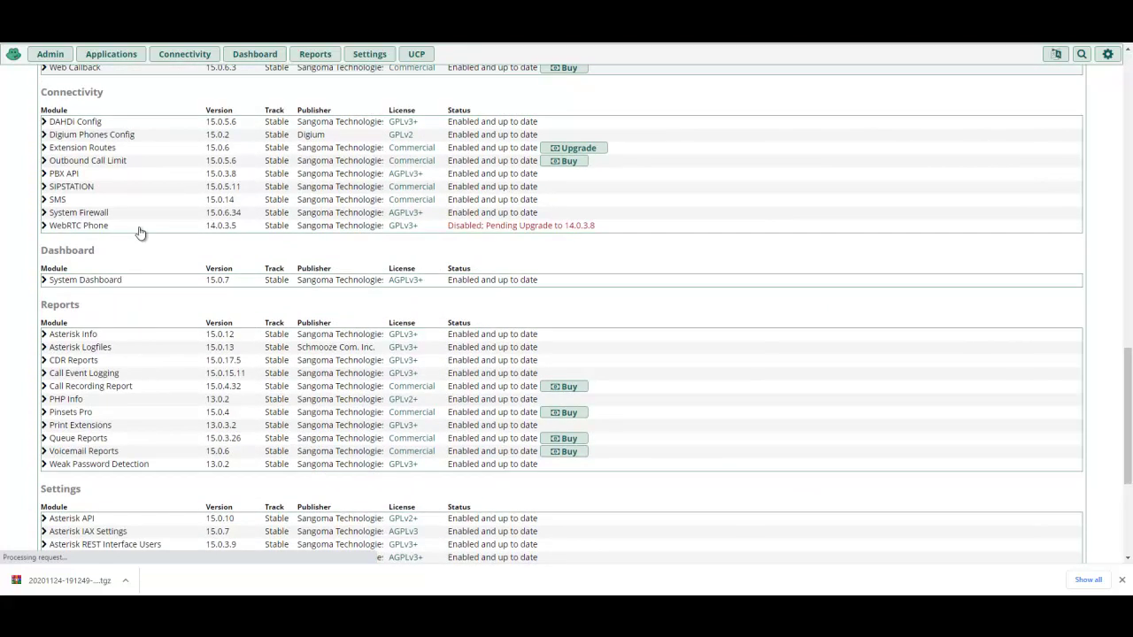
scroll(139, 232, down, 3)
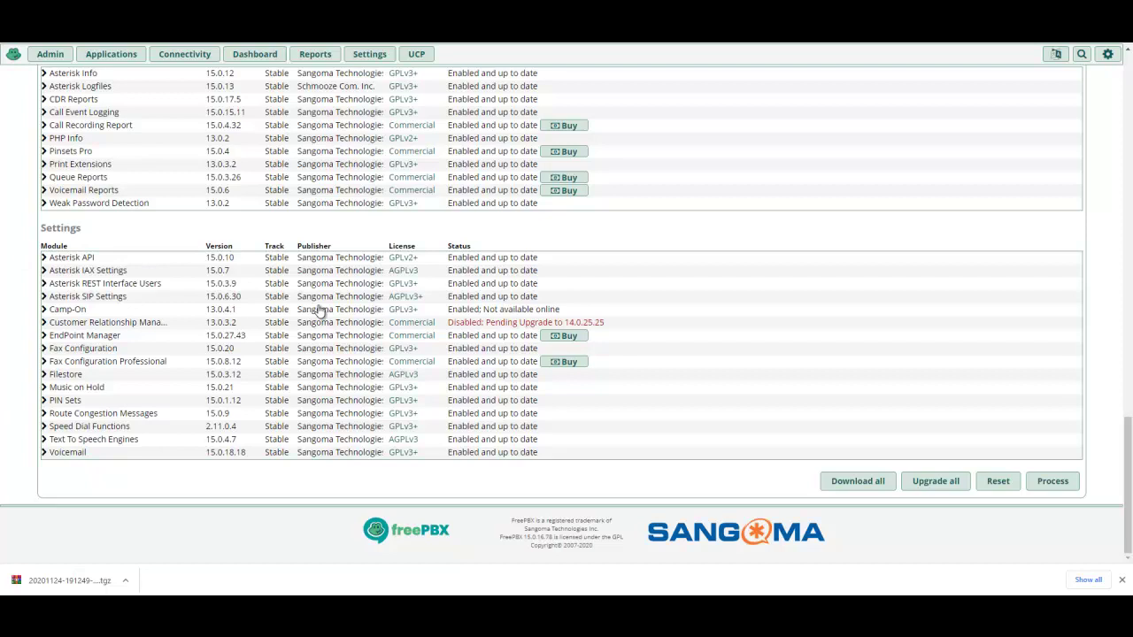
click(182, 324)
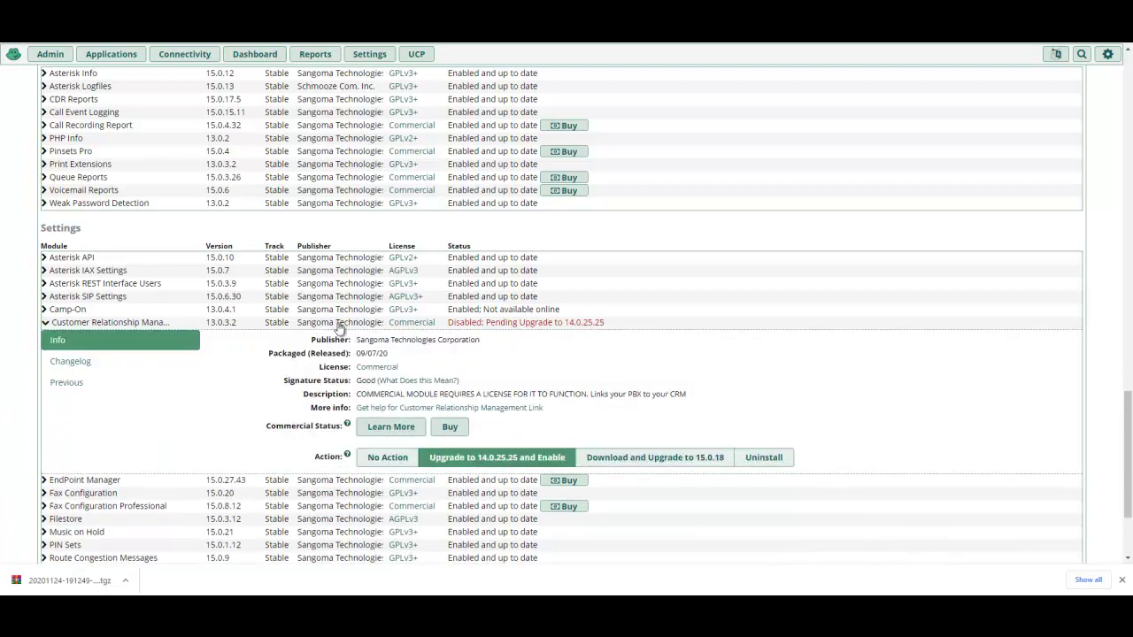
click(338, 324)
- Set the WebRTC Phone module in the Connectivity section to download and upgrade to 15.0.9
scroll(332, 363, up, 4)
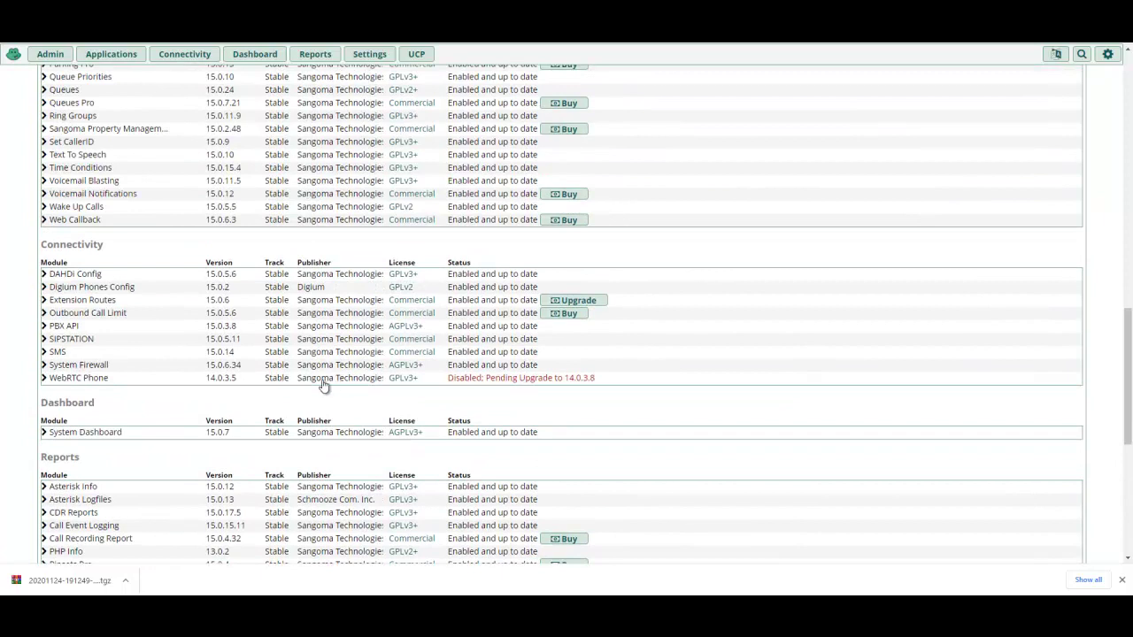
click(322, 382)
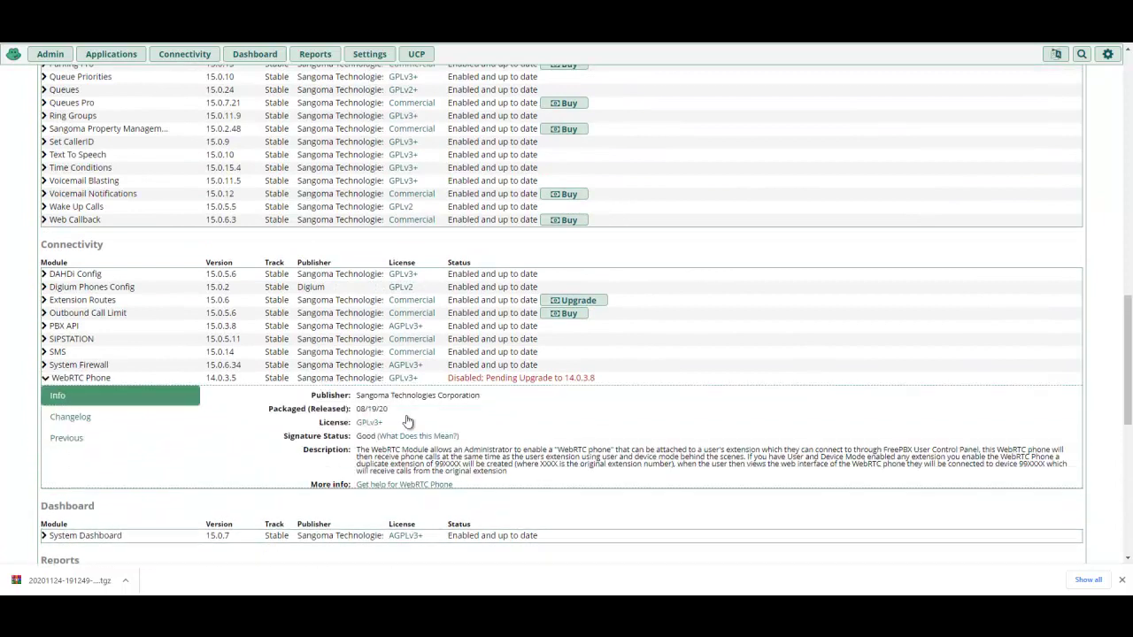
click(357, 379)
- Process and confirm the selected upgrades of Customer Relationship Management Link and WebRTC Phone
scroll(345, 335, up, 9)
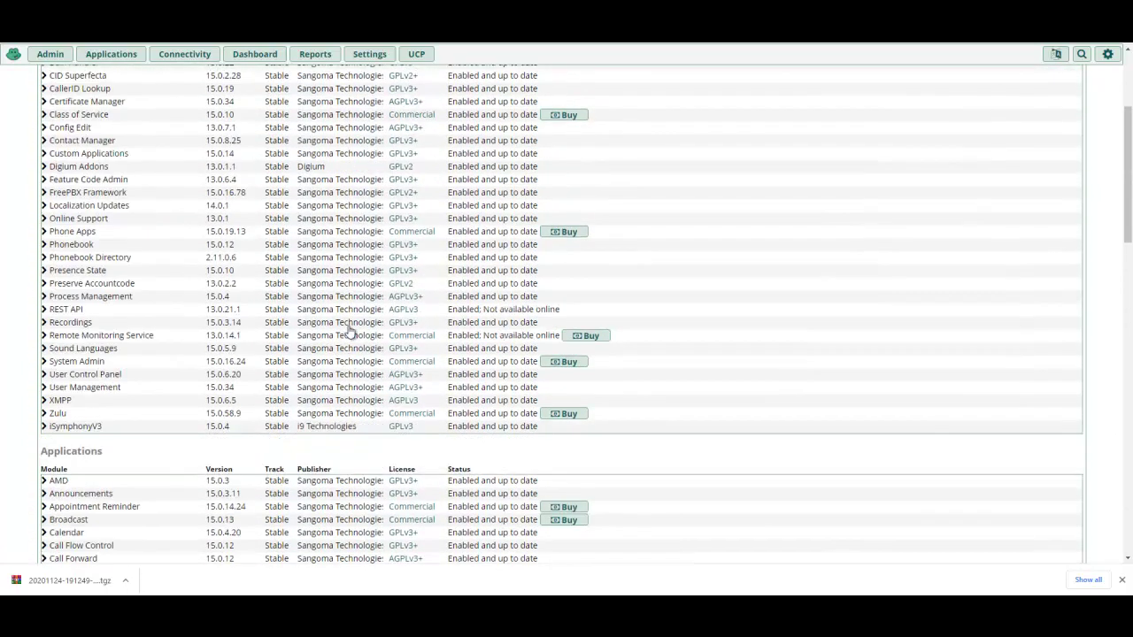
scroll(350, 329, up, 3)
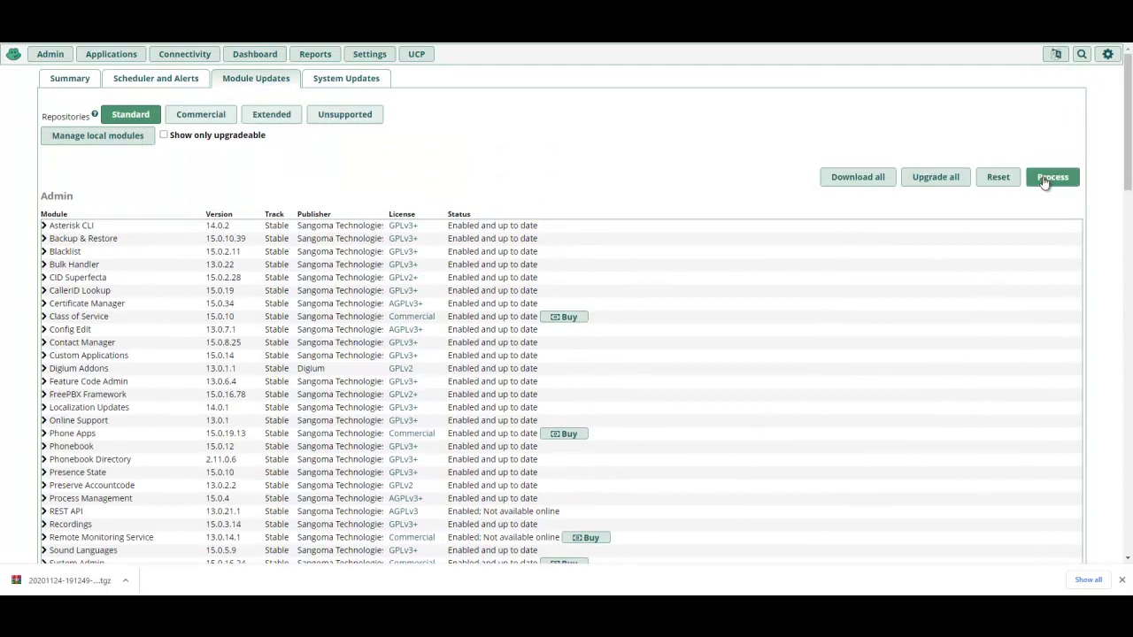
click(1044, 179)
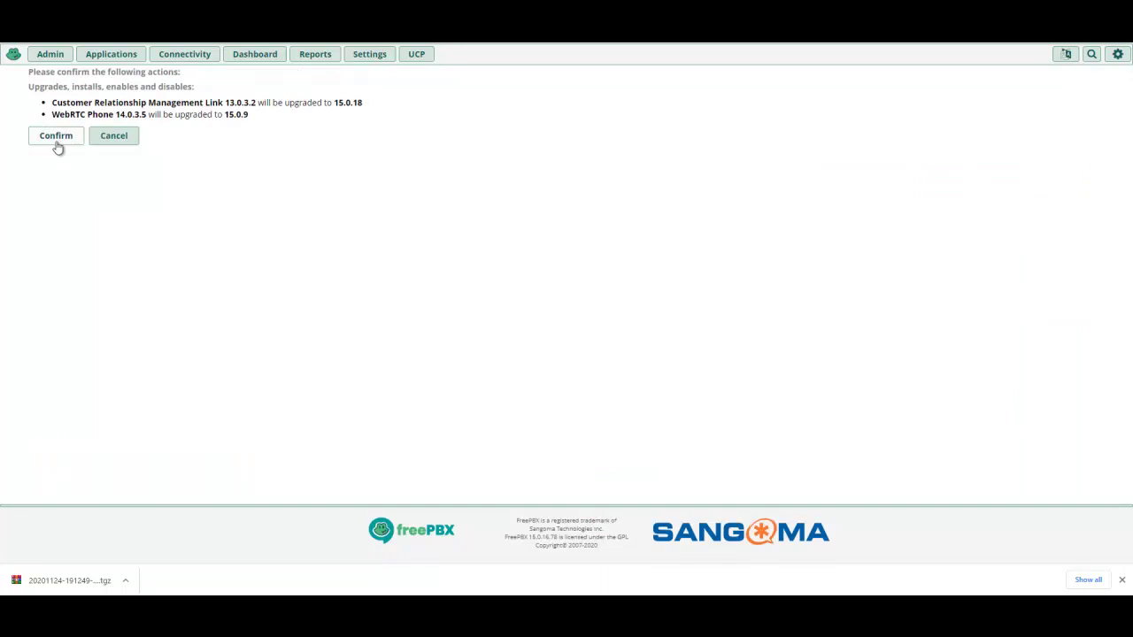
click(56, 137)
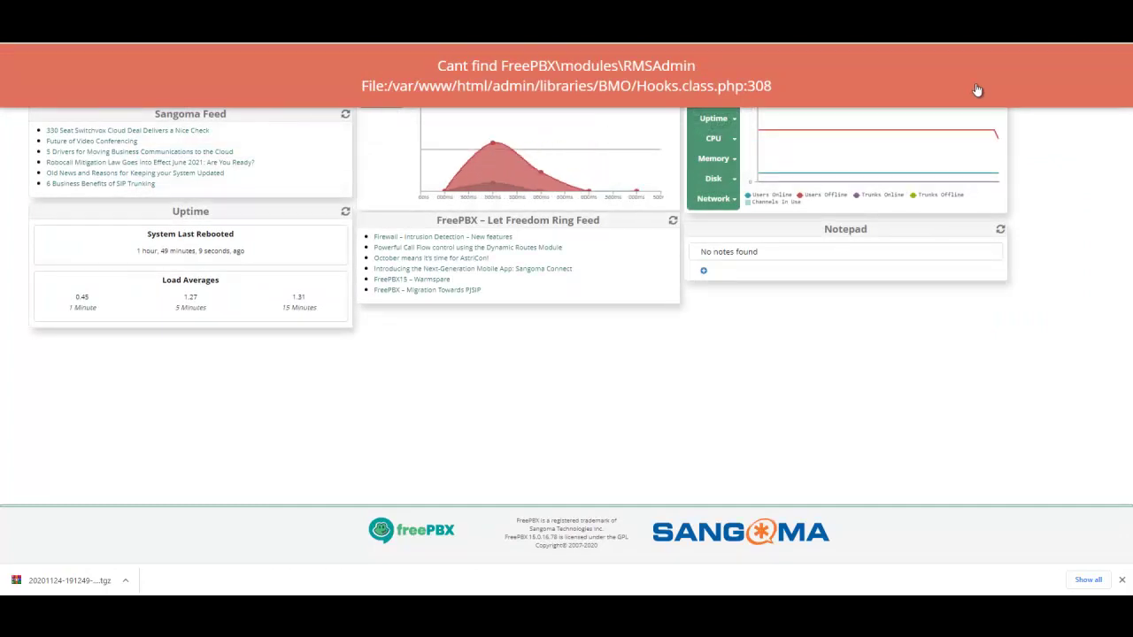
- Dismiss the dashboard error notification and apply the pending configuration changes
click(977, 89)
click(1019, 54)
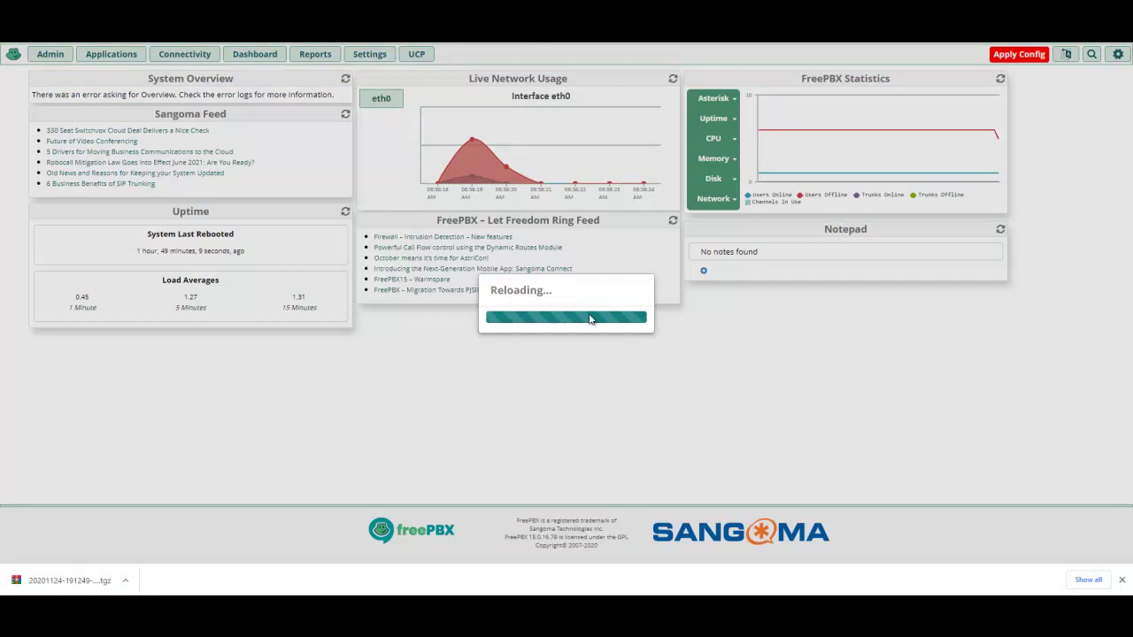